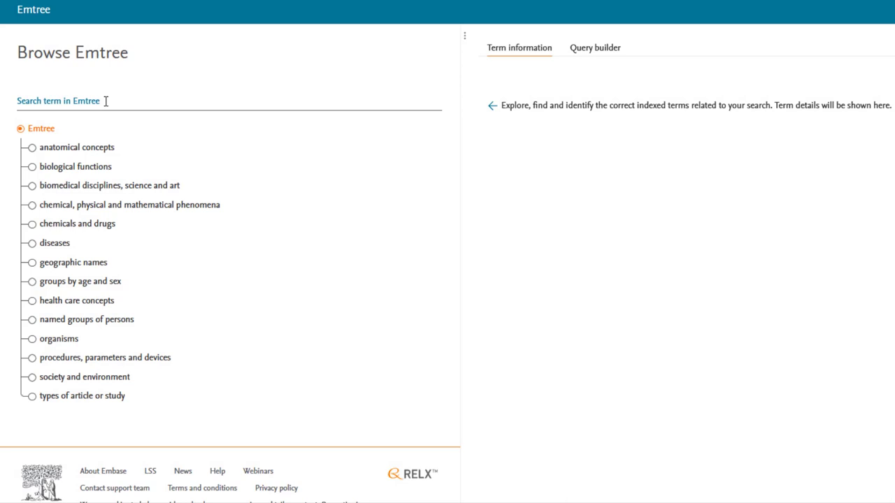
# - Look up teenager in Emtree and confirm it maps to the preferred term adolescent
pyautogui.click(105, 101)
pyautogui.write('t')
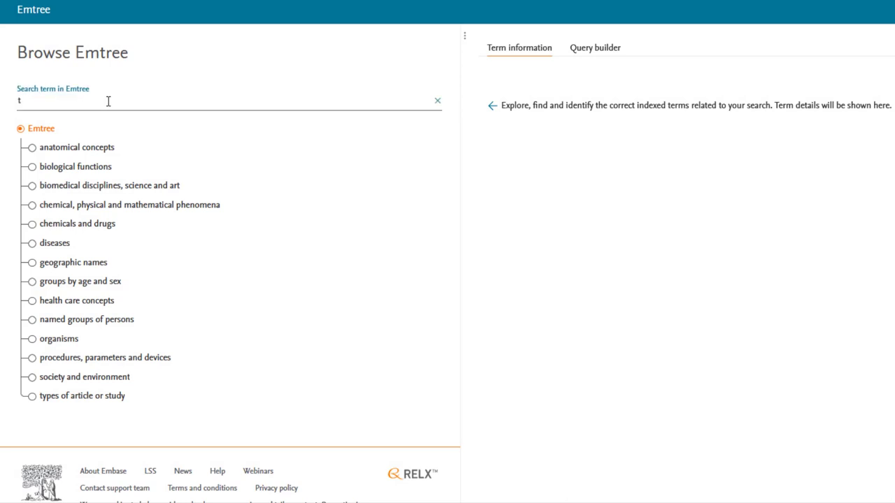
pyautogui.write('eenager')
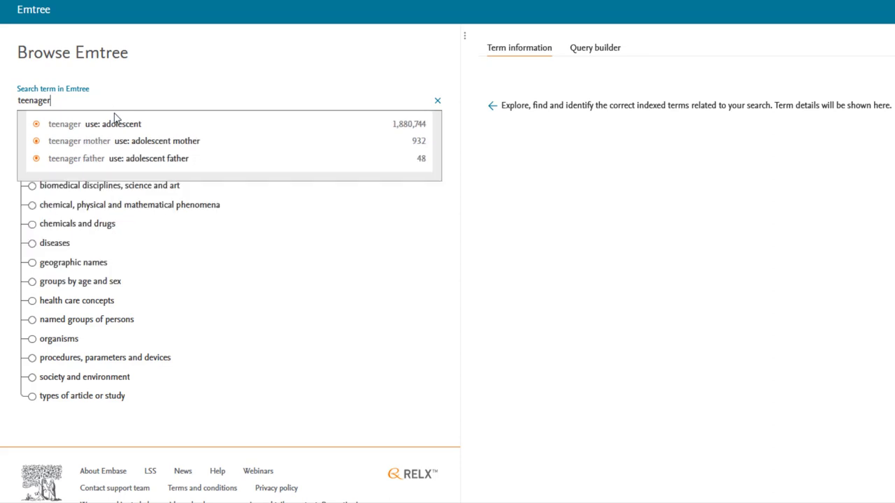
pyautogui.click(116, 132)
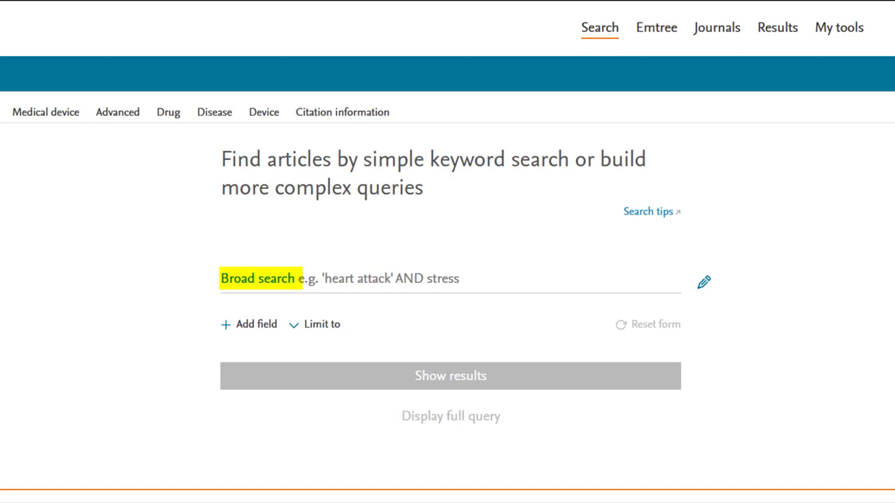
# - Enter Teenager as the preferred term adolescent and add a second row for acne
pyautogui.click(389, 288)
pyautogui.write('T')
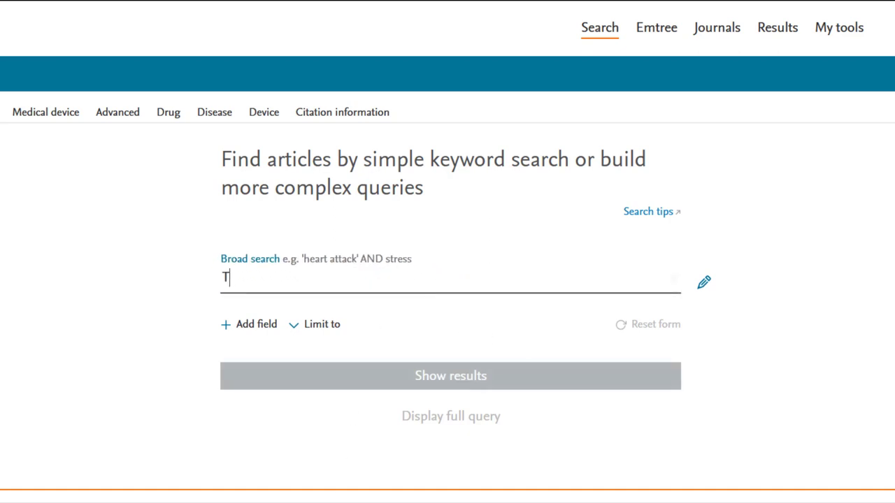
pyautogui.write('eenage')
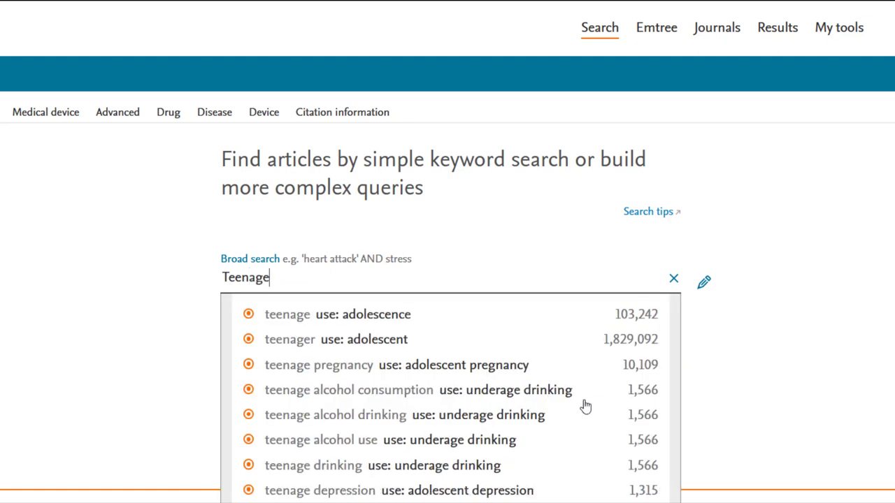
pyautogui.write('r')
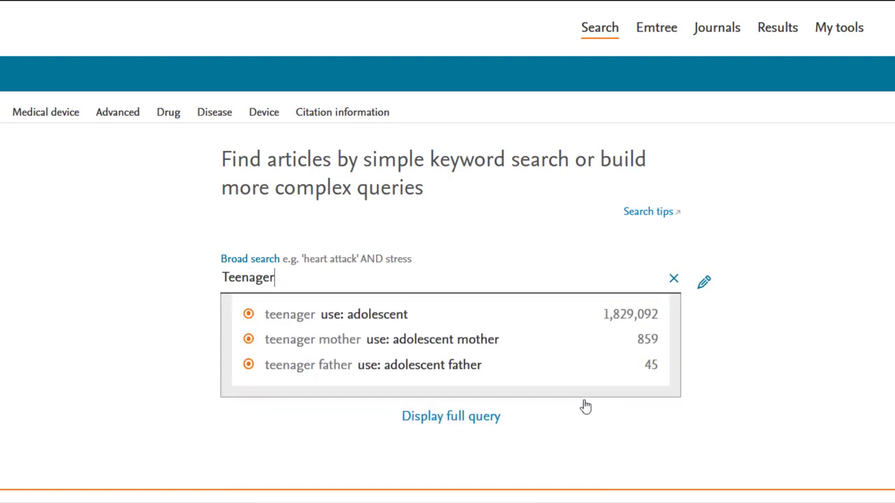
pyautogui.click(409, 320)
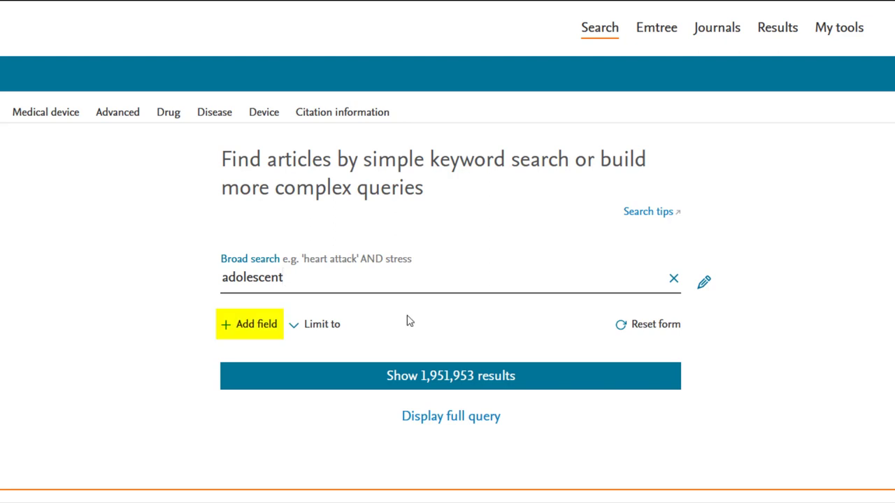
pyautogui.click(243, 330)
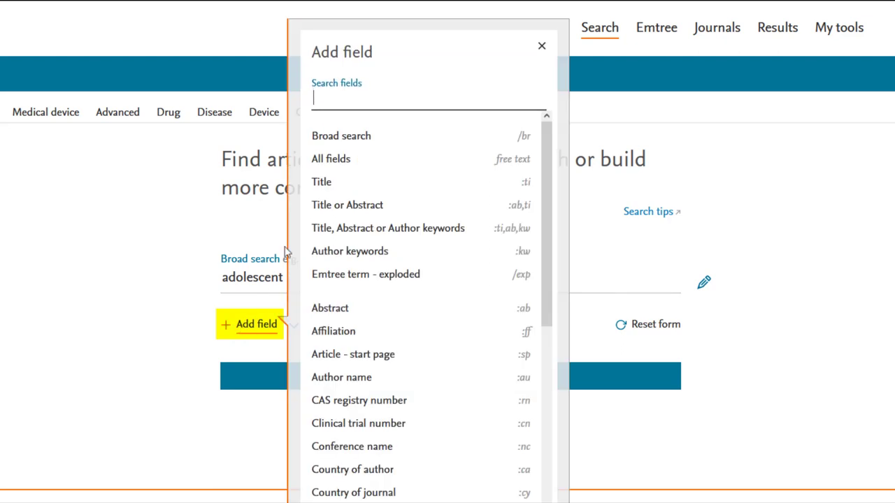
pyautogui.click(341, 136)
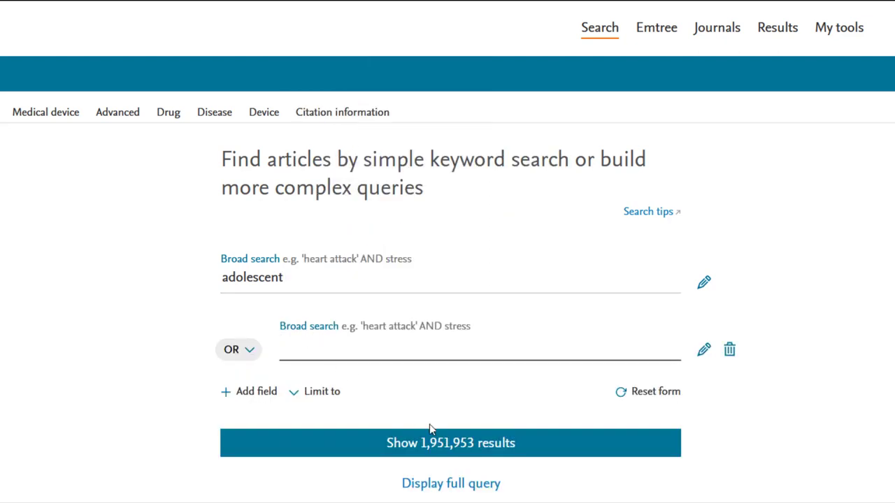
pyautogui.write('Acne')
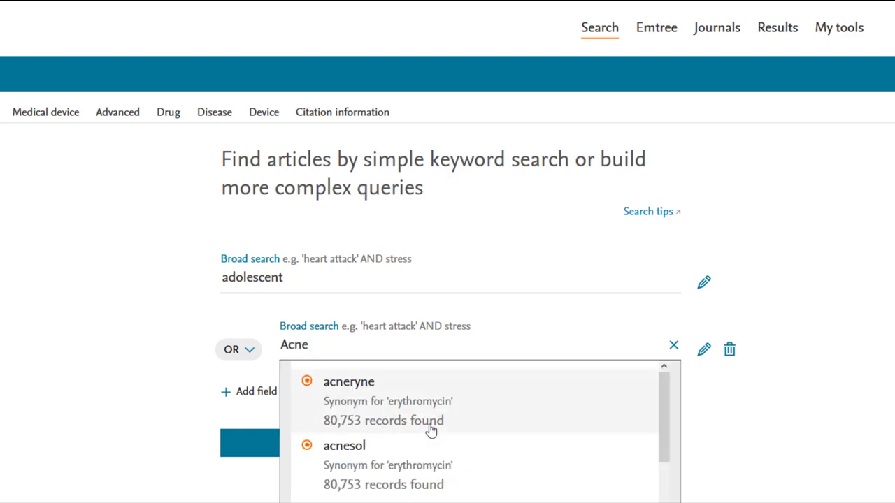
pyautogui.click(388, 398)
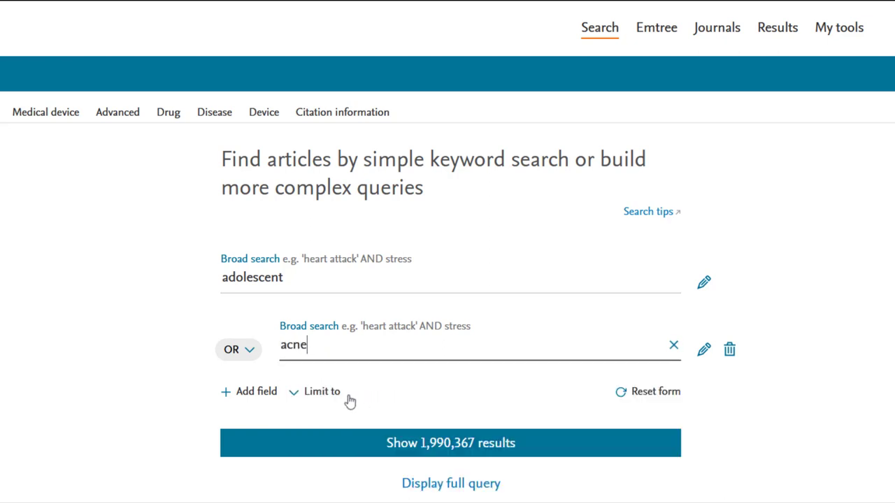
# - Add a third row mapping accutane to isotretinoin and join all rows with AND
pyautogui.click(237, 399)
pyautogui.click(355, 140)
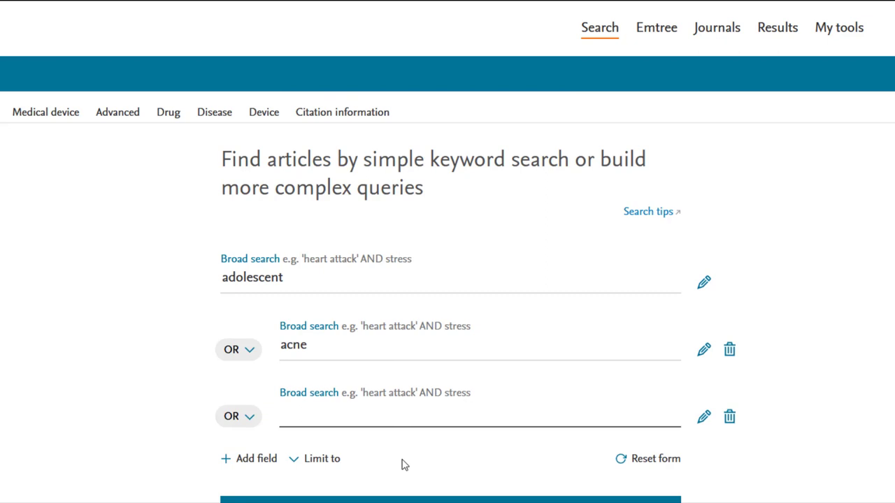
pyautogui.write('acc')
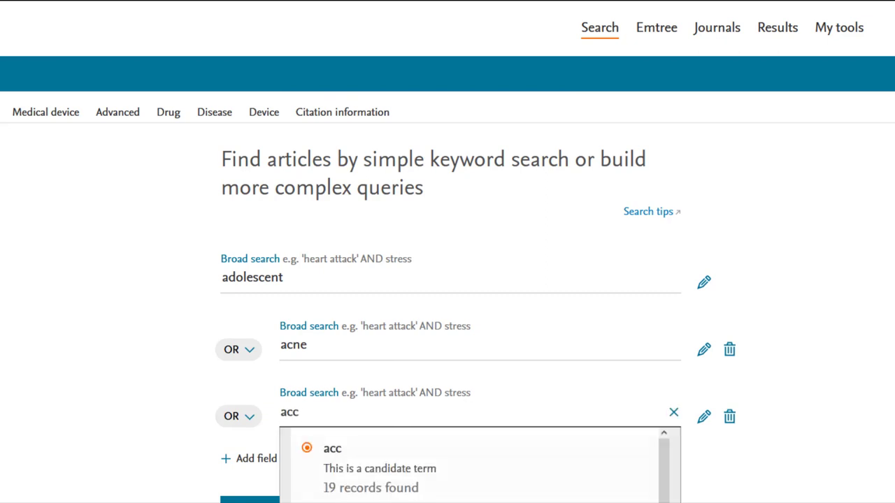
pyautogui.write('uta')
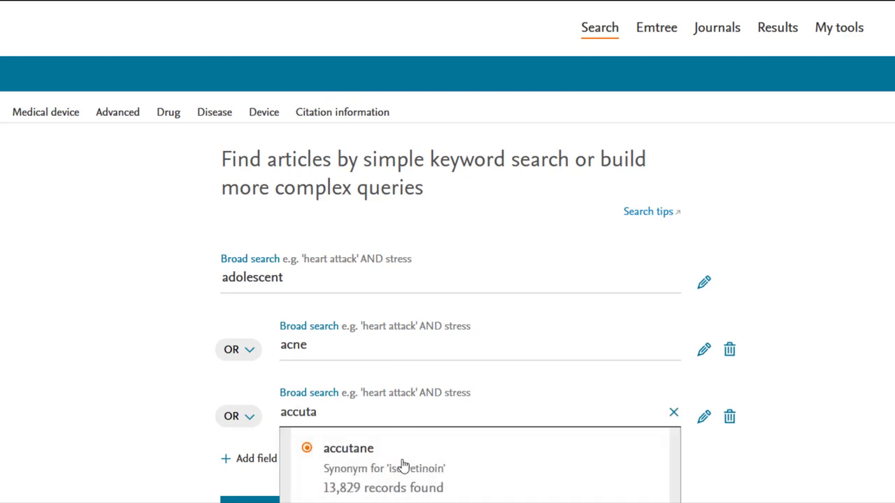
pyautogui.write('ne')
pyautogui.scroll(-1, 403, 465)
pyautogui.click(370, 390)
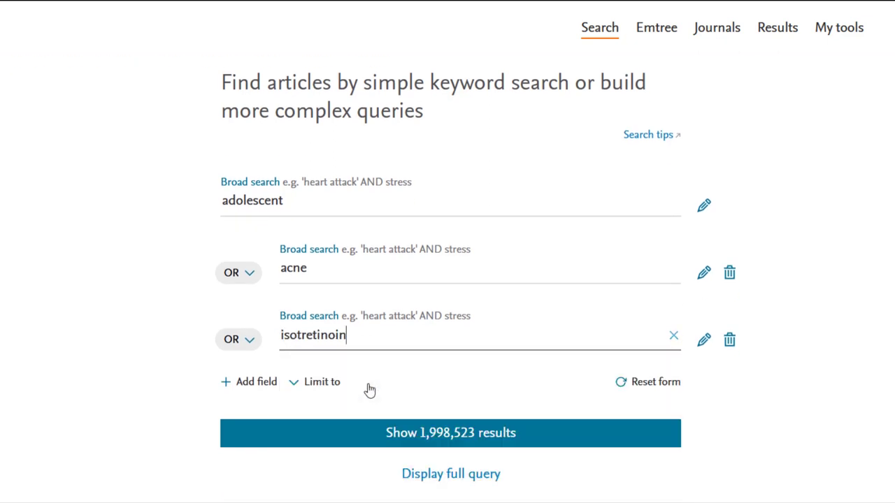
pyautogui.click(240, 343)
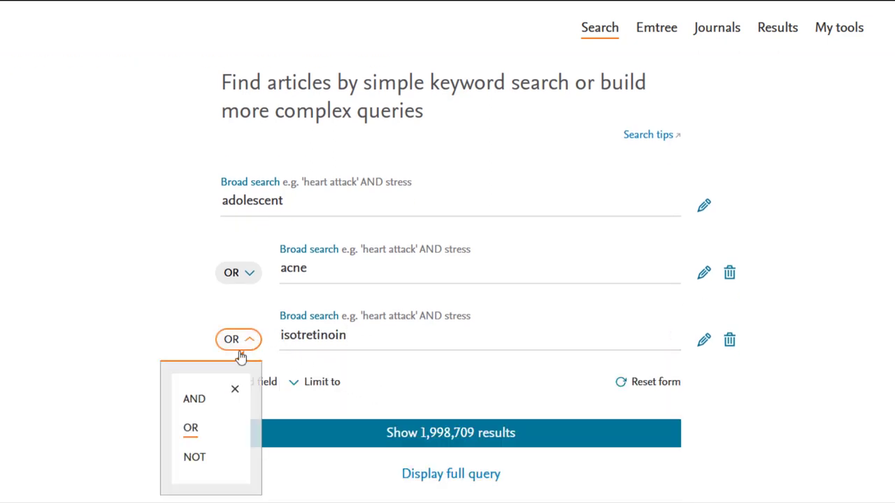
pyautogui.click(189, 400)
pyautogui.click(238, 272)
pyautogui.click(193, 334)
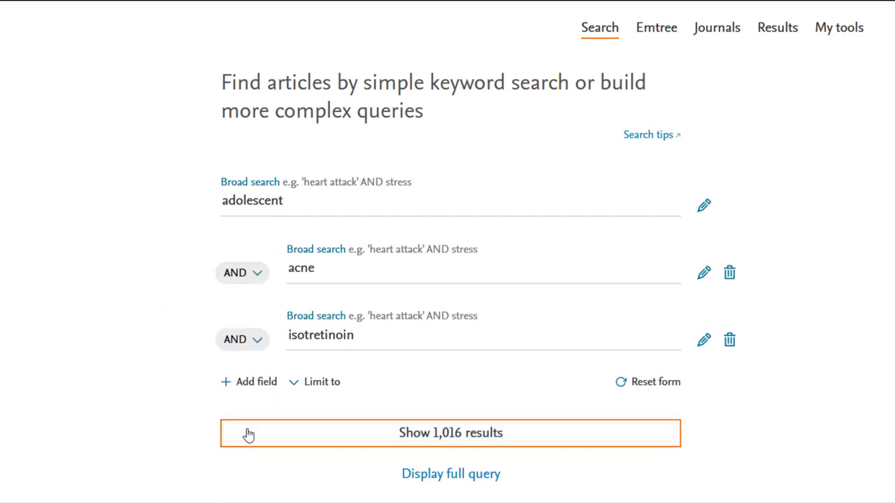
# - Run the adolescent AND acne AND isotretinoin query to list its 1,016 results
pyautogui.click(249, 434)
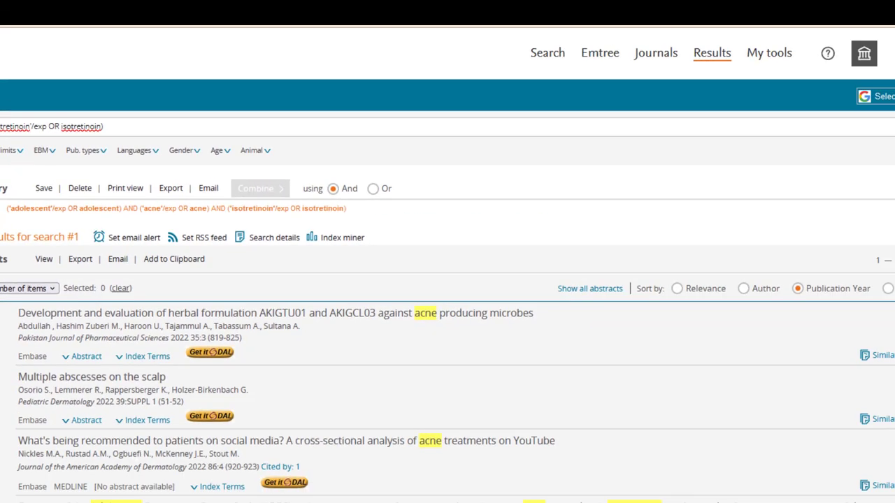
# - Edit search #1 to read adolescent OR teenager (1,019 results), then enter teenager in Quick search
pyautogui.moveTo(819, 215)
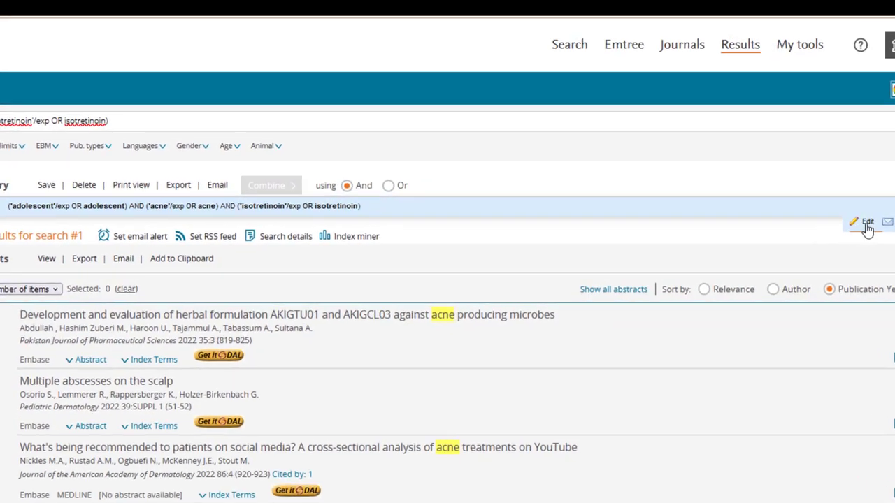
pyautogui.click(867, 223)
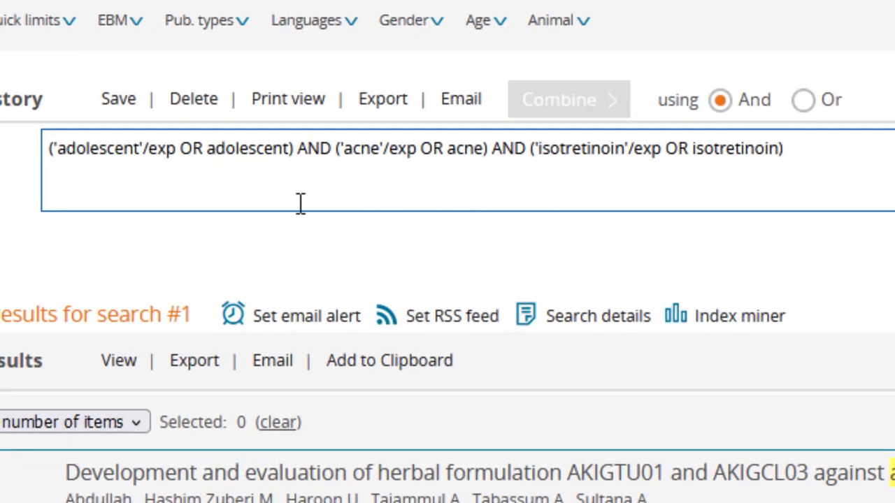
pyautogui.click(291, 147)
pyautogui.write('OR ')
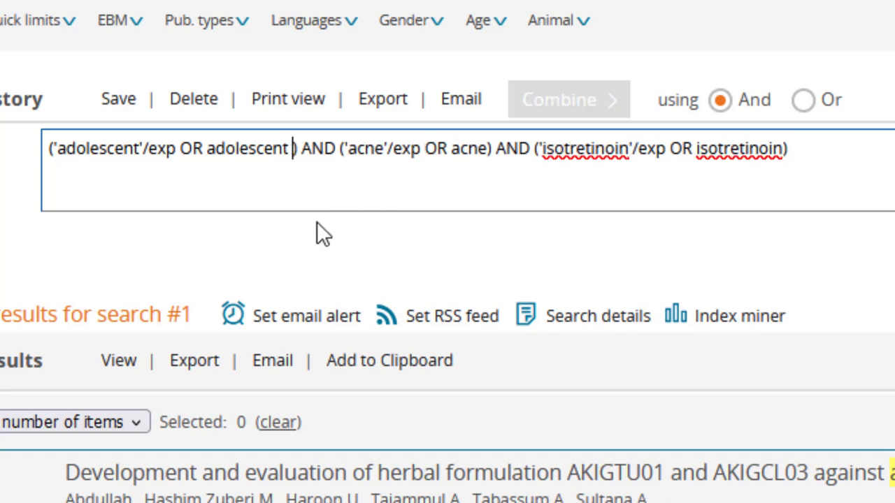
pyautogui.write('teenage')
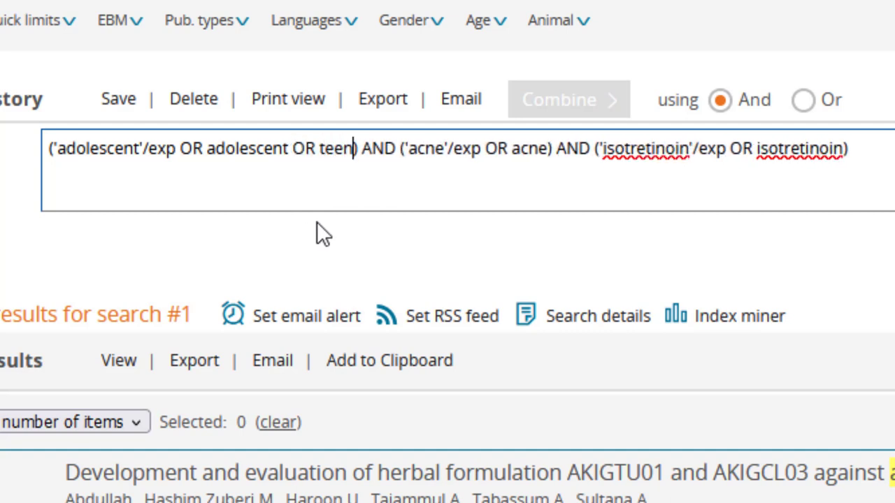
pyautogui.write('r')
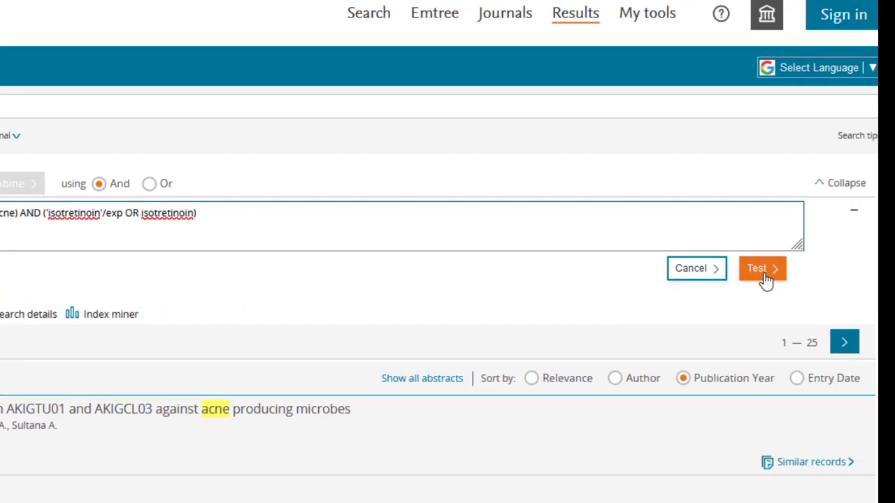
pyautogui.click(762, 269)
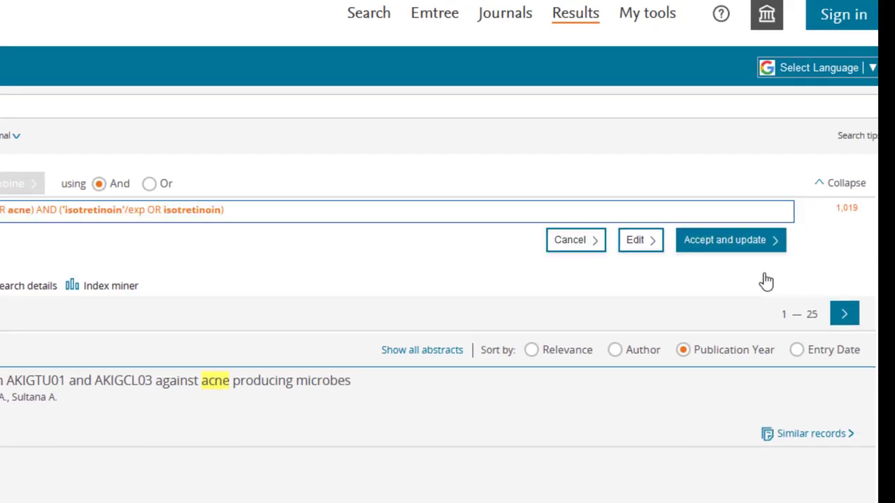
pyautogui.click(715, 245)
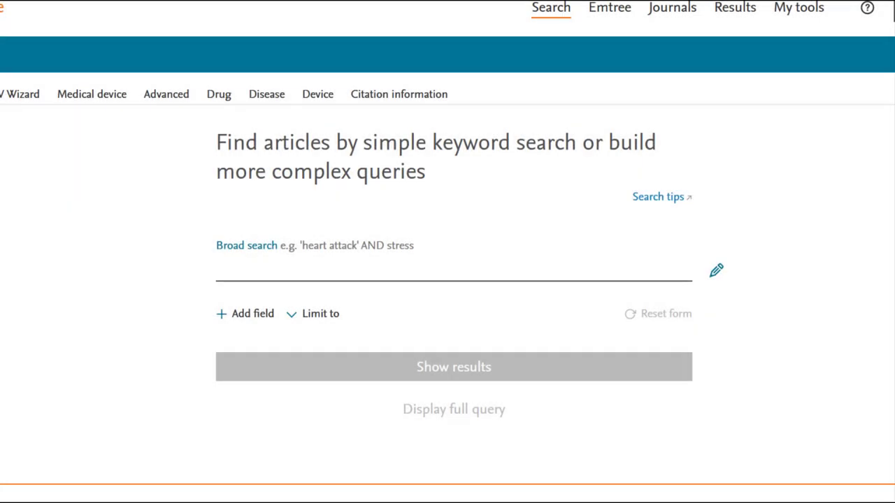
pyautogui.write('teenager')
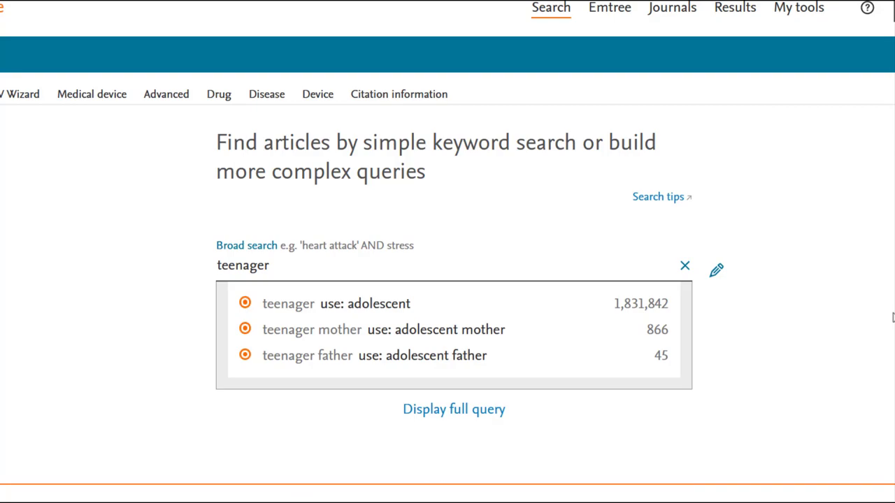
# - Run the teenager keyword search, adding search #2 with 1,881,987 results
pyautogui.click(853, 310)
pyautogui.click(494, 370)
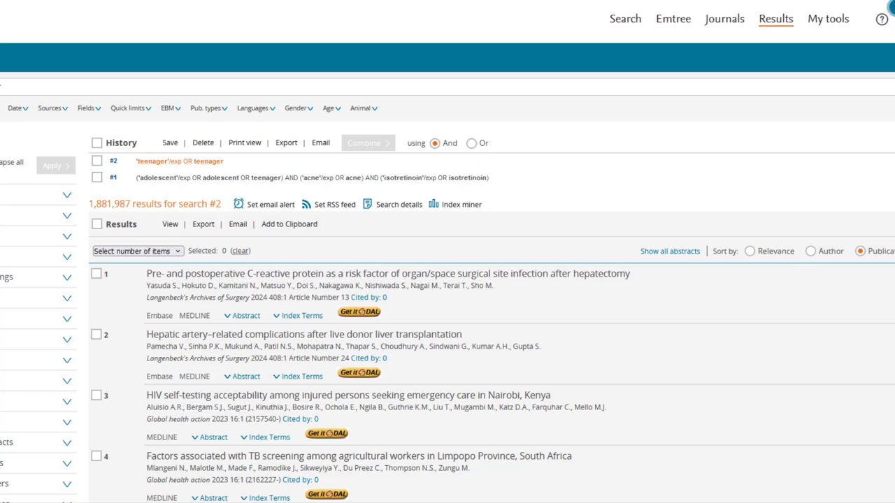
# - Look up teenager in Emtree to show adolescent's term details and age-group hierarchy
pyautogui.click(675, 21)
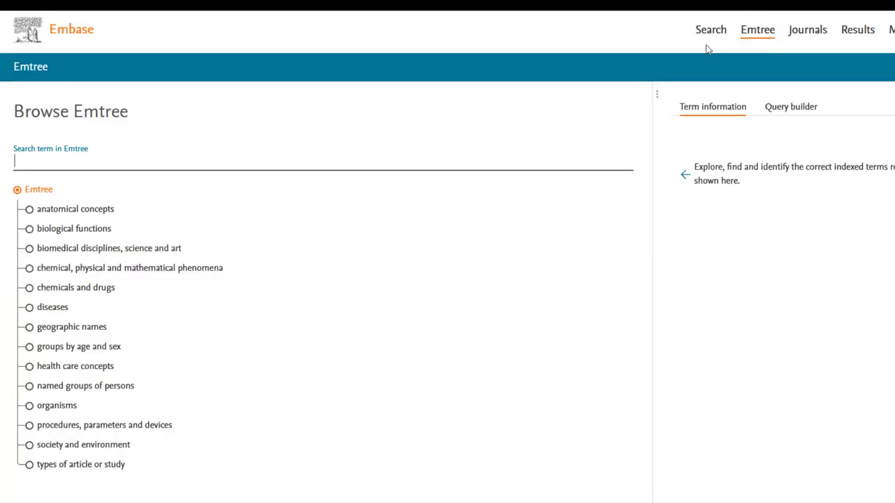
pyautogui.write('teenager')
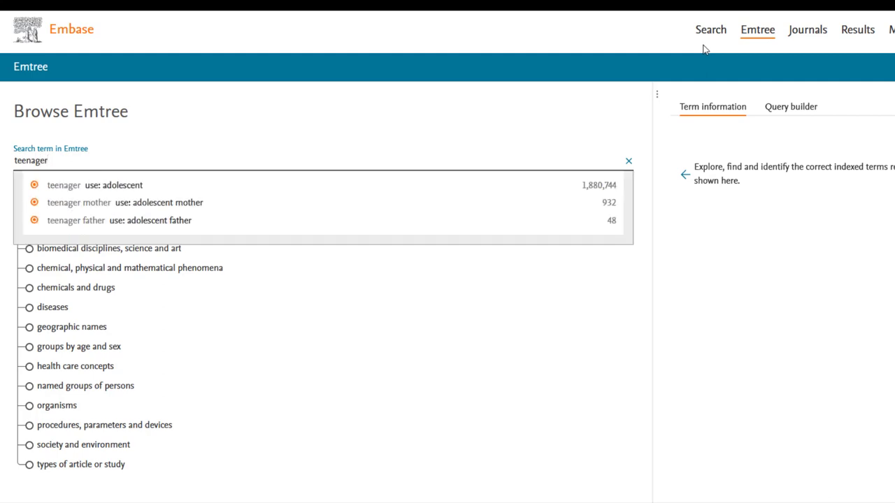
pyautogui.click(136, 186)
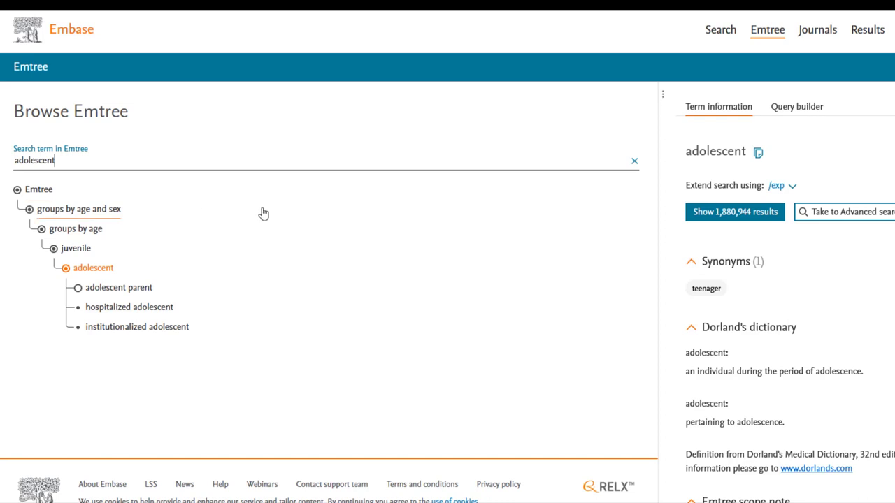
pyautogui.click(777, 195)
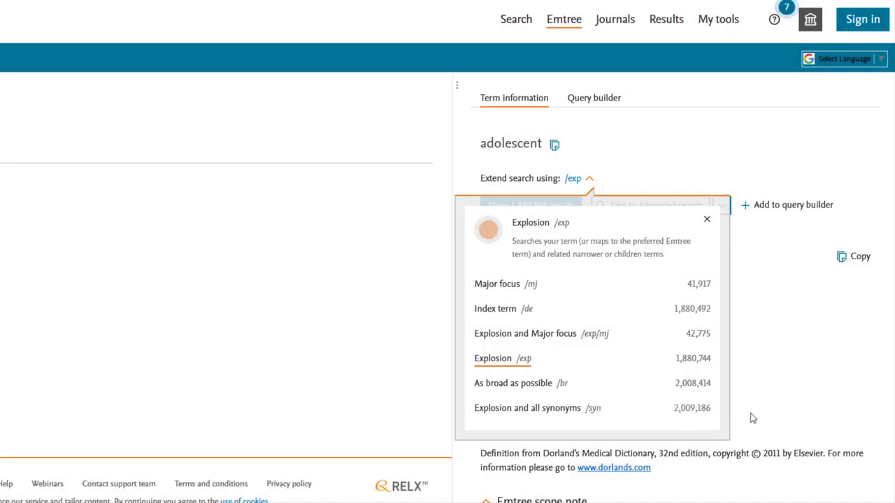
# - Keep explosion, copy adolescent's synonym teenager, and paste it into a new keyword search
pyautogui.click(894, 426)
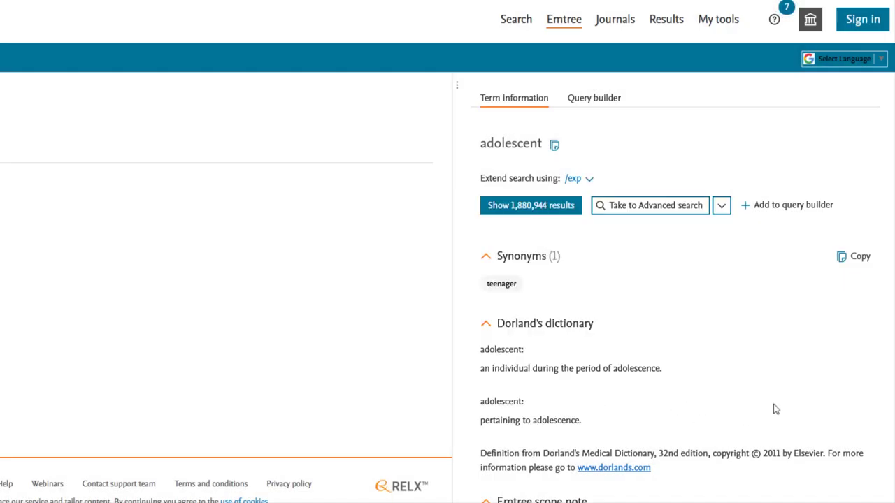
pyautogui.click(857, 262)
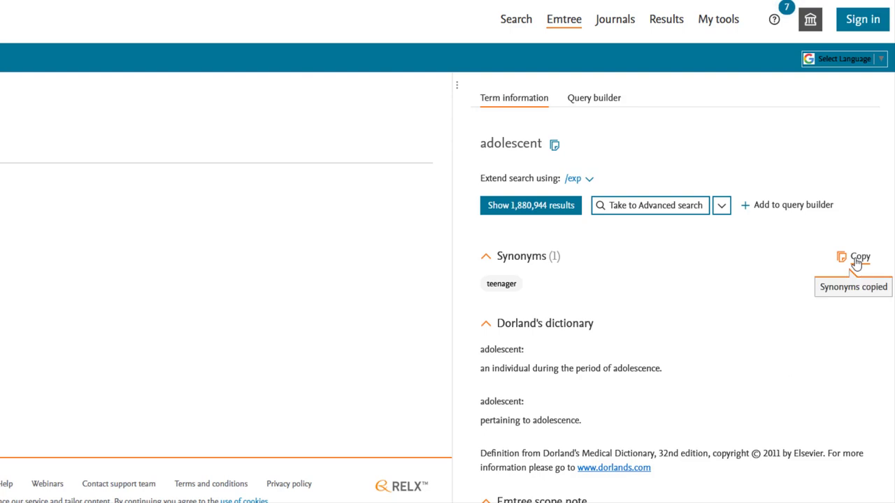
pyautogui.click(525, 19)
pyautogui.rightClick(221, 232)
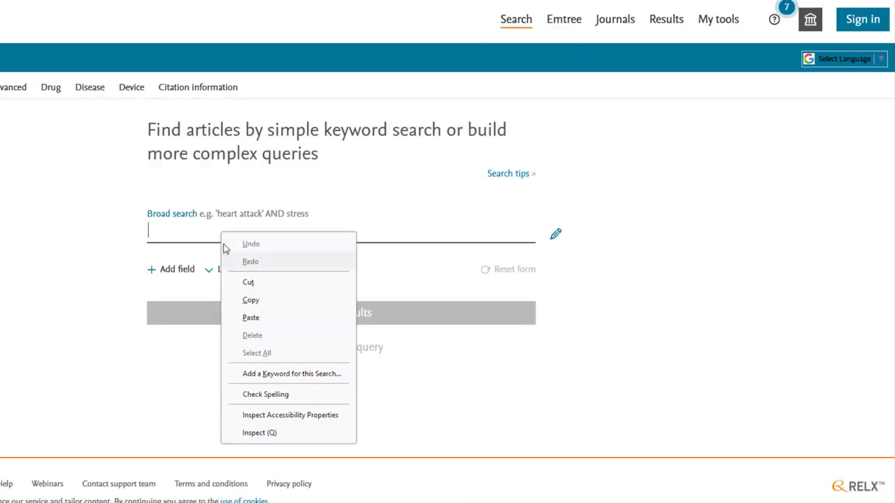
pyautogui.click(248, 318)
pyautogui.click(243, 320)
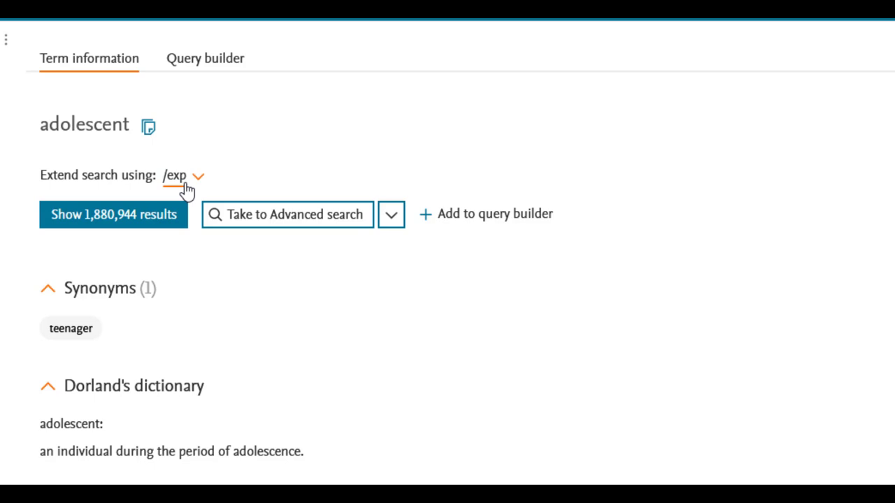
# - Add 'adolescent'/exp to the query builder and run it as search #3 (1,832,348 results)
pyautogui.click(446, 218)
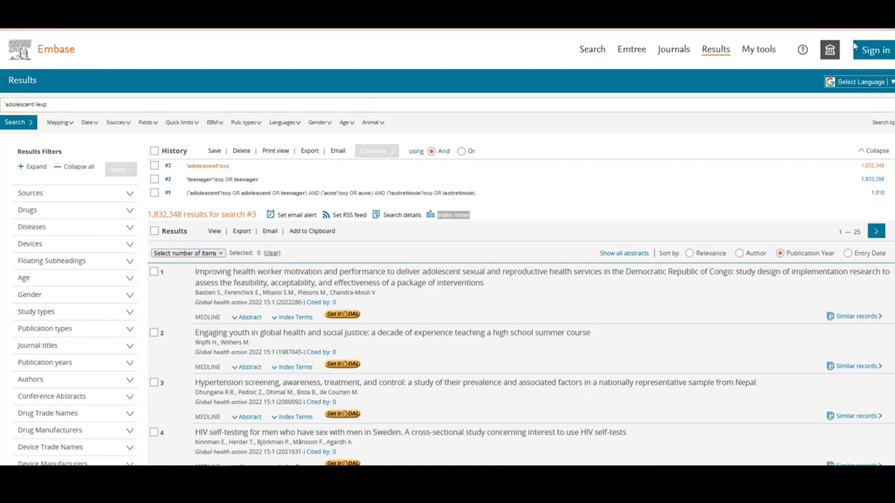
# - Reset the search form and search All fields for adolescent OR teenager
pyautogui.click(591, 50)
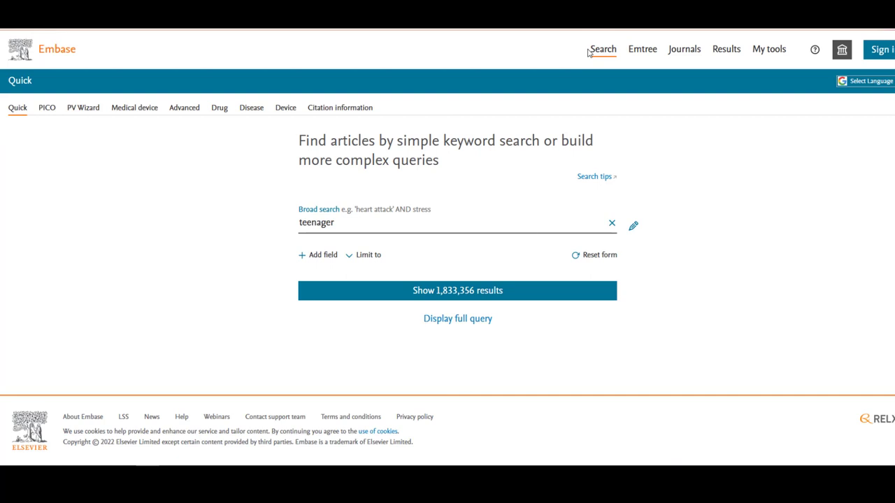
pyautogui.click(603, 257)
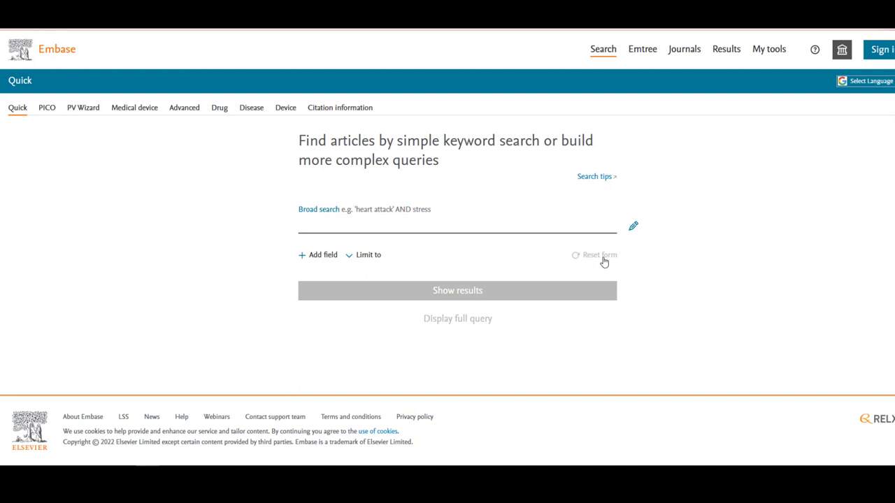
pyautogui.click(633, 226)
pyautogui.scroll(-4, 693, 210)
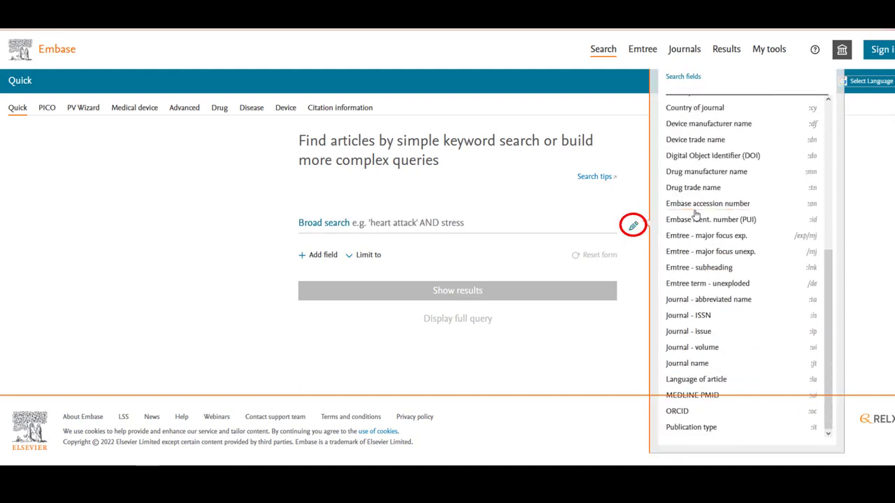
pyautogui.scroll(3, 694, 214)
pyautogui.scroll(1, 695, 211)
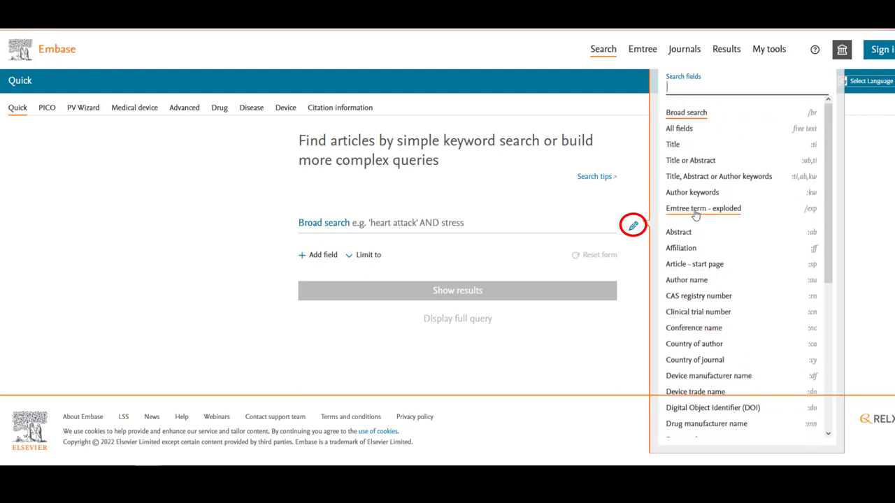
pyautogui.click(682, 130)
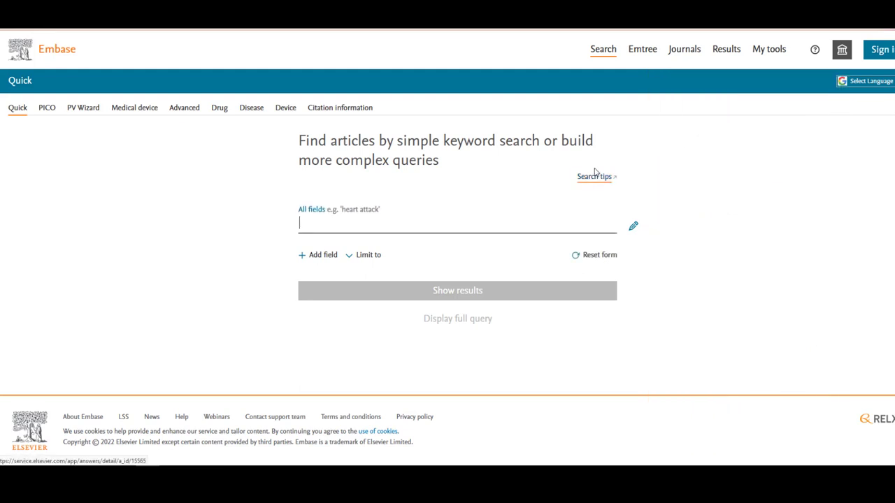
pyautogui.write('adolesc')
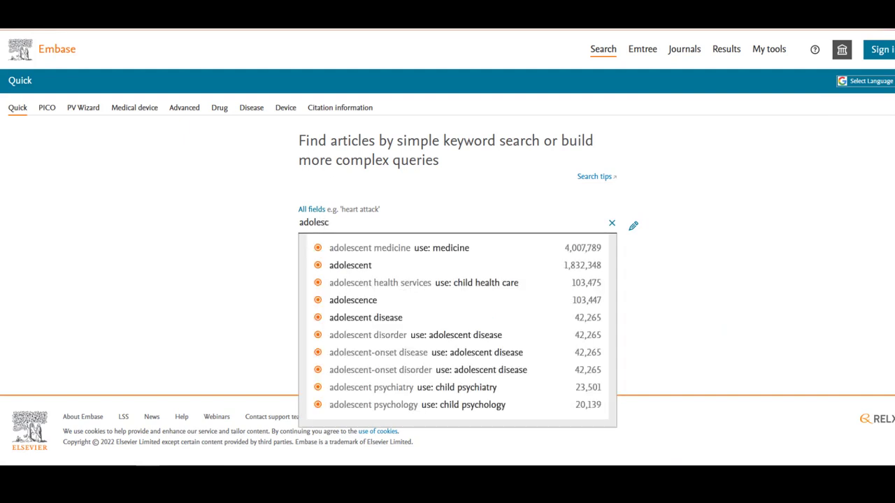
pyautogui.write('ent OR teenager')
pyautogui.click(633, 319)
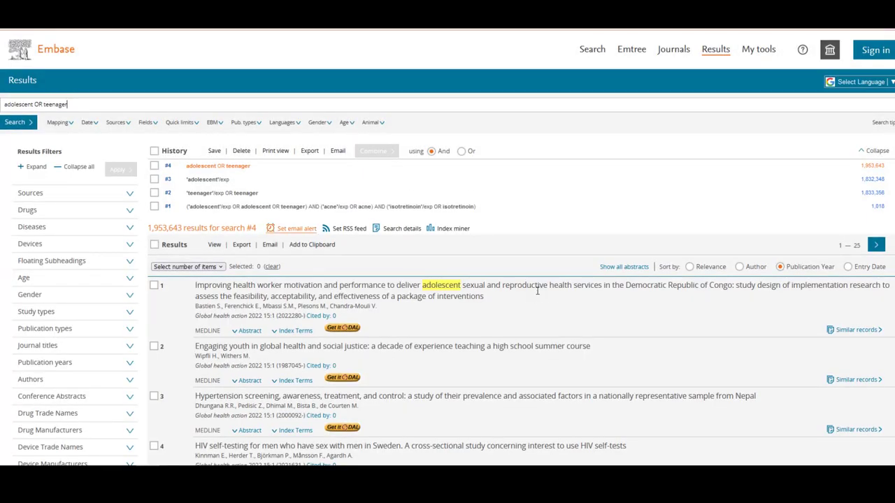
# - Combine history searches #3 and #4 with OR to create search #5
pyautogui.click(156, 181)
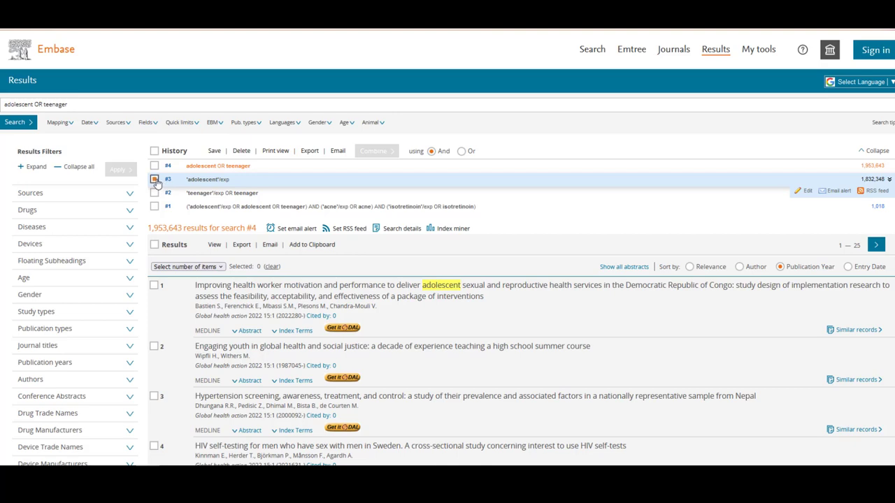
pyautogui.click(154, 166)
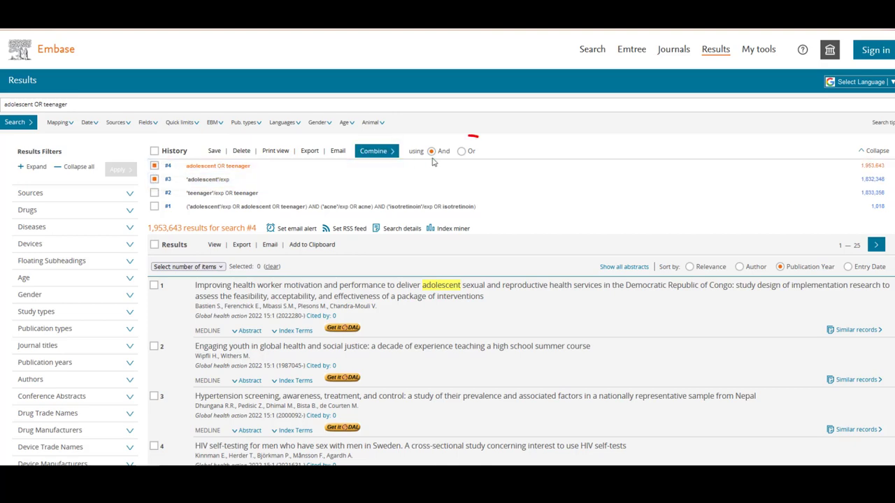
pyautogui.click(461, 151)
pyautogui.click(389, 153)
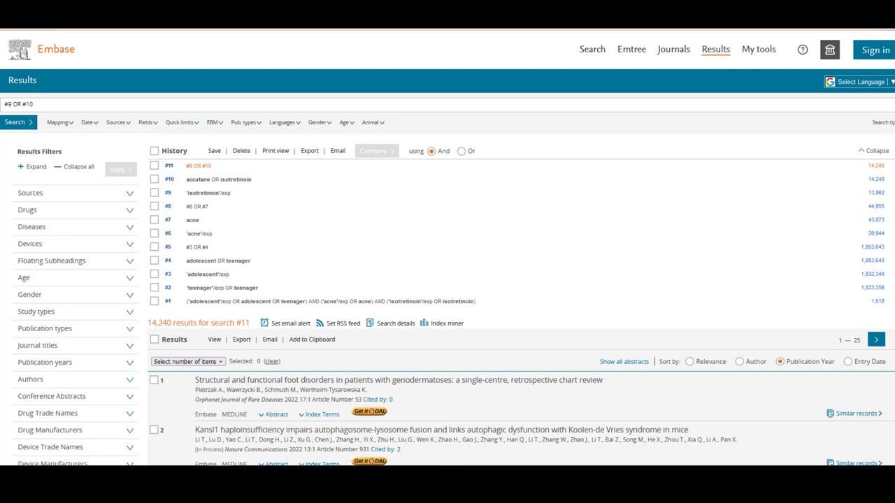
# - Combine searches #5, #8 and #11 with AND into search #12, giving 1,018 results
pyautogui.click(154, 246)
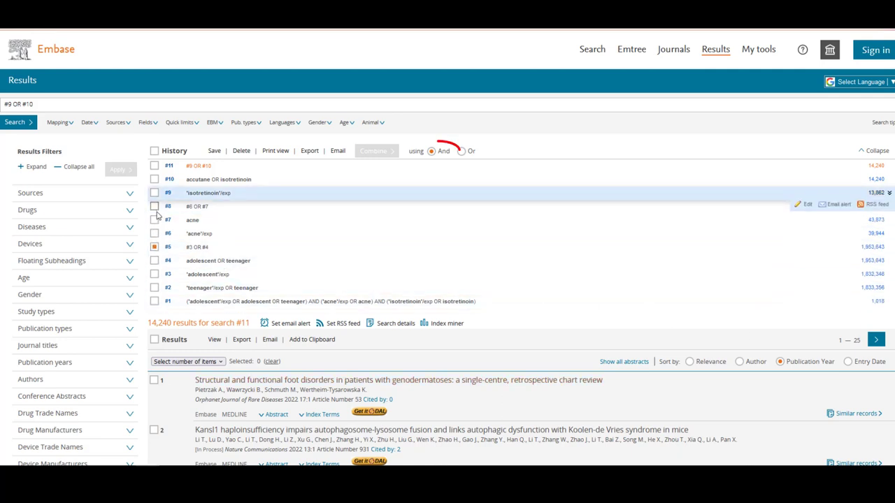
pyautogui.click(154, 206)
pyautogui.click(154, 167)
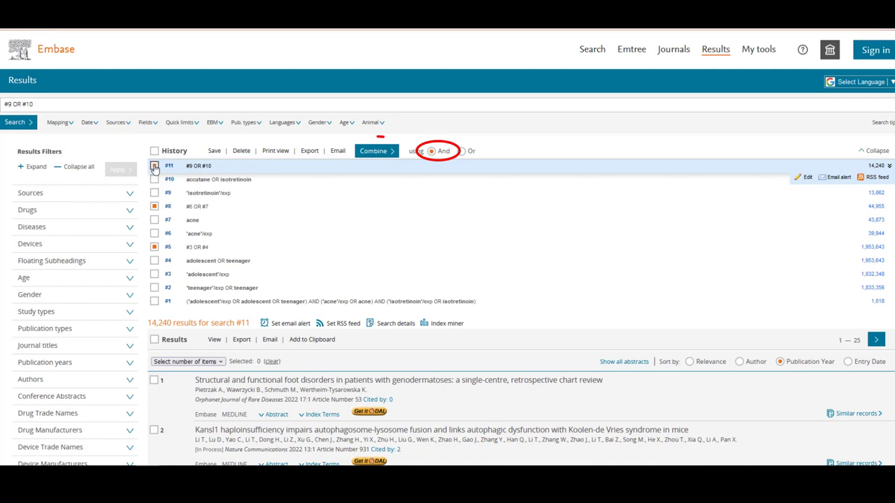
pyautogui.click(384, 155)
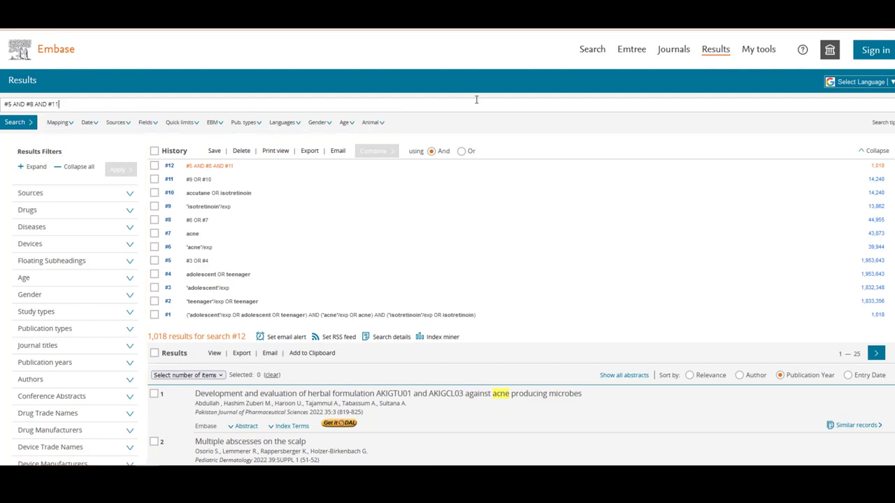
# - Expand all abstracts in the search #12 results and scroll through the first records
pyautogui.click(616, 384)
pyautogui.scroll(-2, 616, 381)
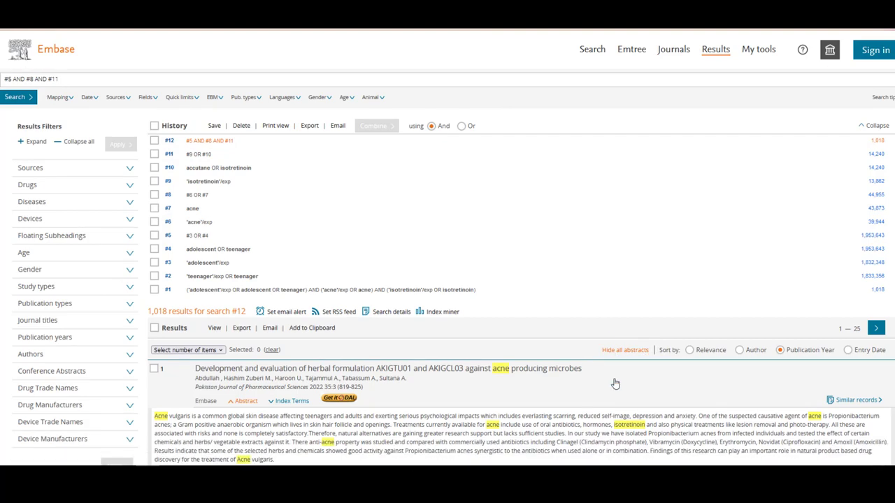
pyautogui.scroll(-1, 615, 380)
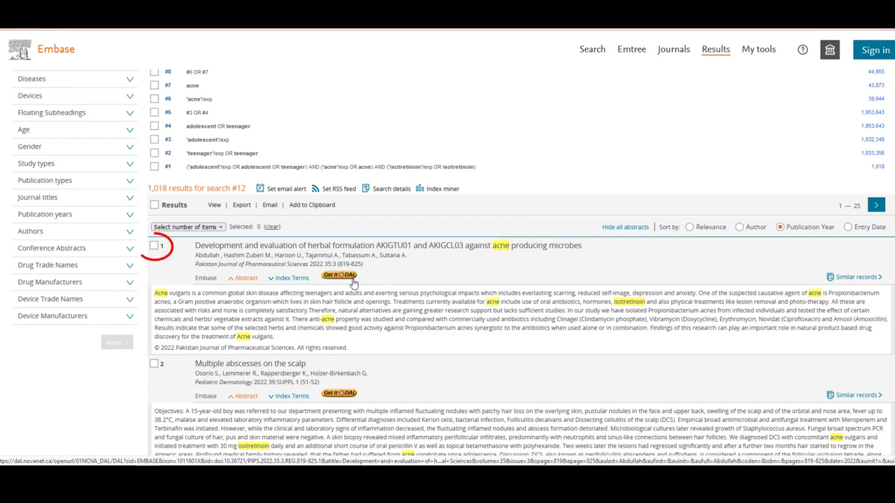
# - Tick result 1, the herbal formulation study against acne-producing microbes
pyautogui.click(153, 248)
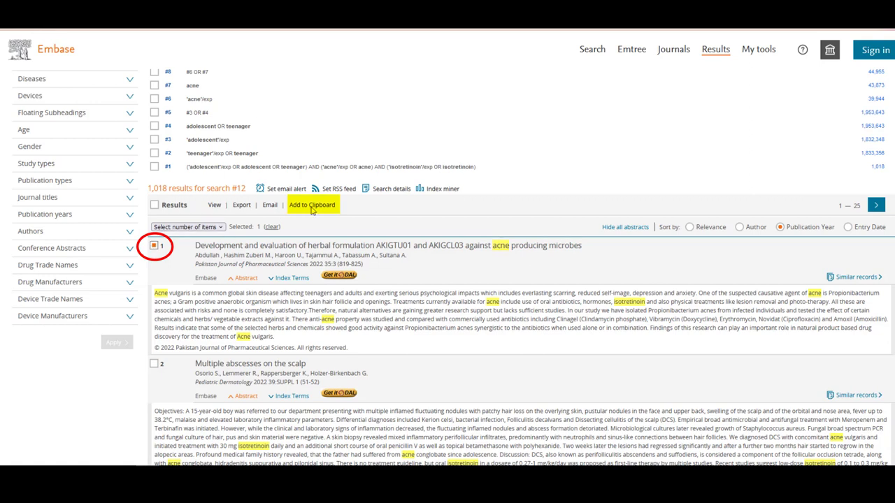